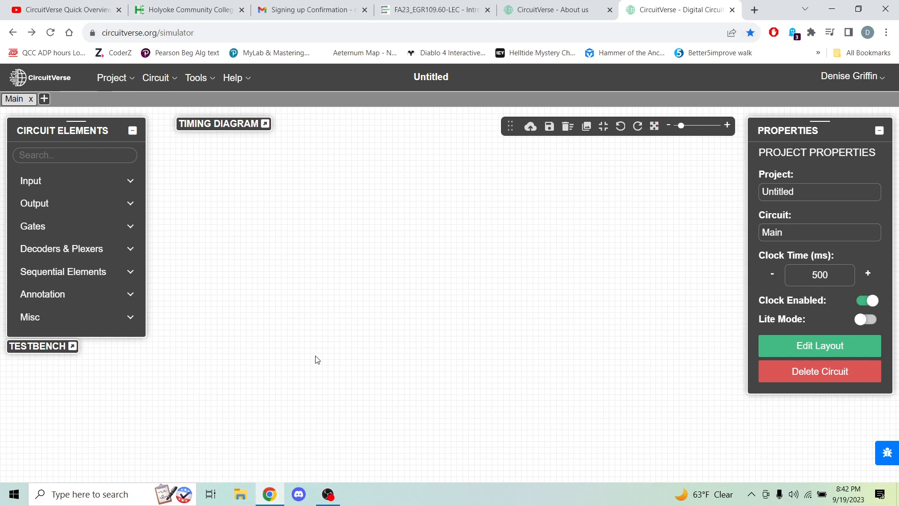
Open the simulator's Tutorial Guide to view the Circuit Elements panel introduction, and close it
click(247, 83)
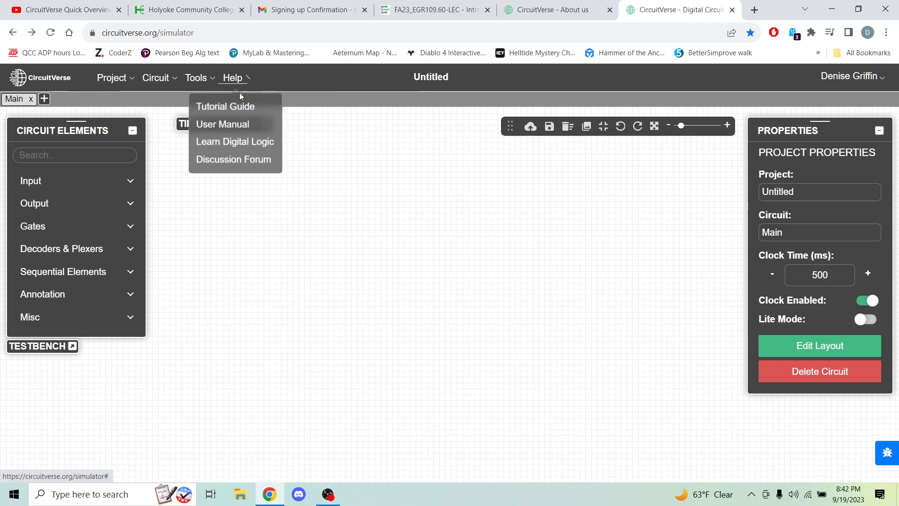
click(233, 114)
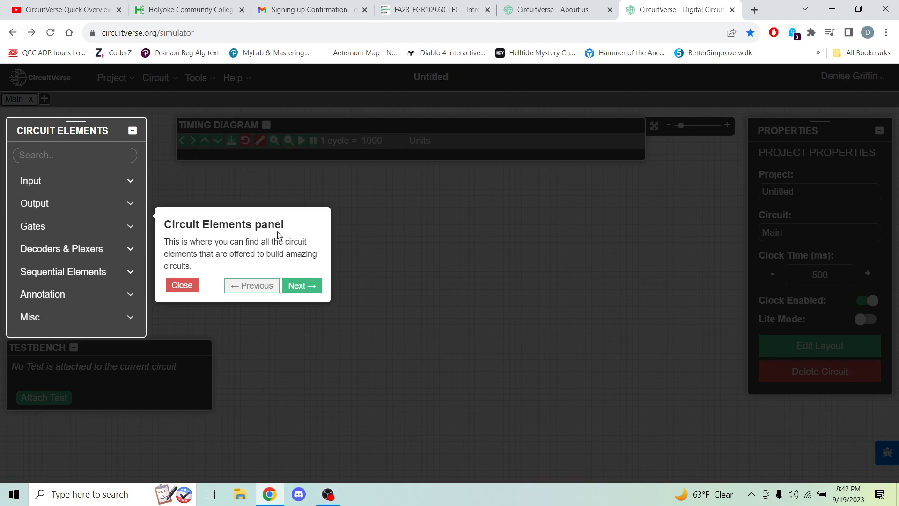
click(187, 289)
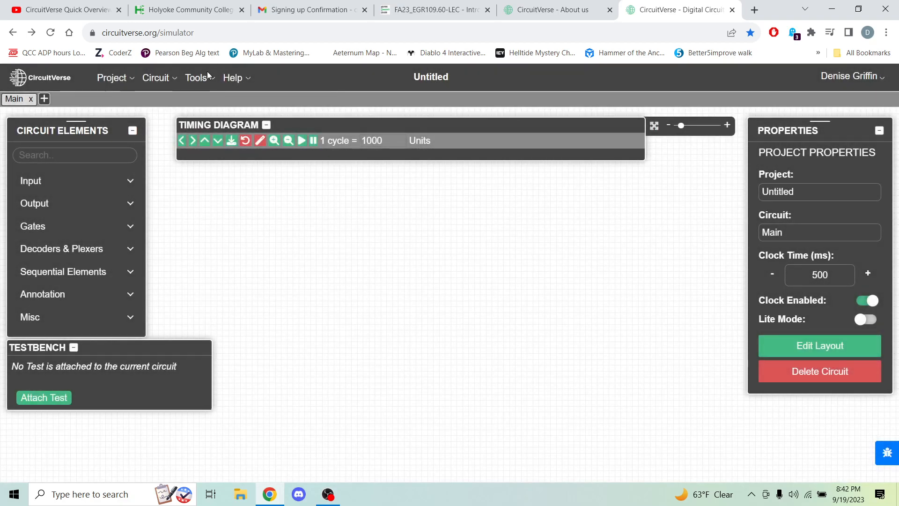
Open the Discussion Forum from the help resources, look over the community threads, and return to the simulator
mouse_move(244, 83)
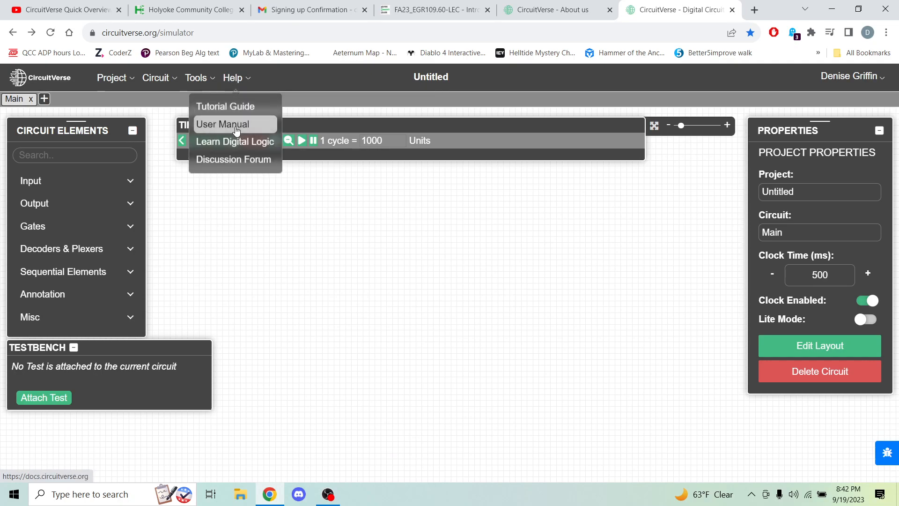
click(234, 162)
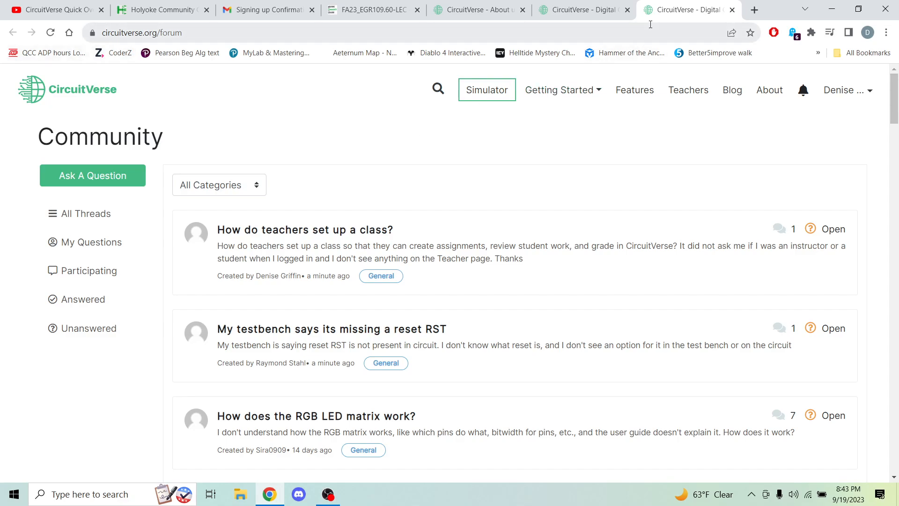
click(731, 10)
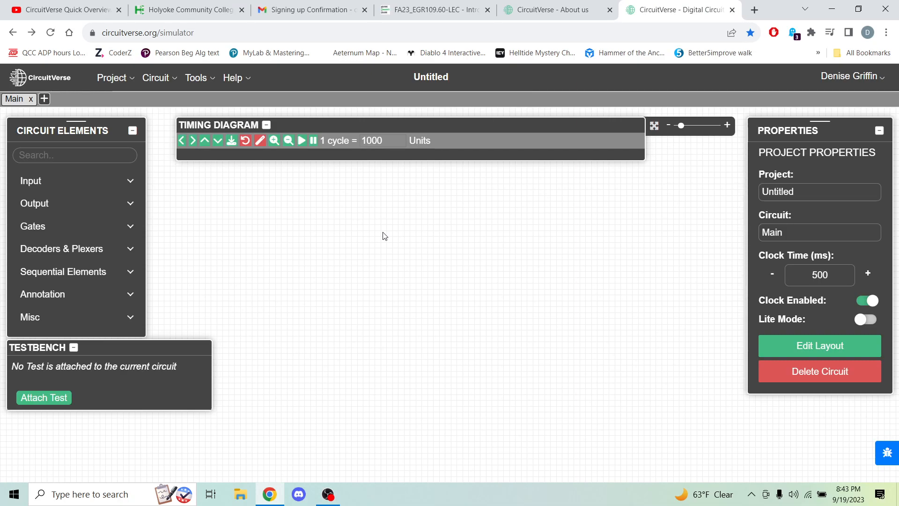
Place two one-bit inputs on the canvas, one above the other, both set to 1
click(130, 186)
click(31, 209)
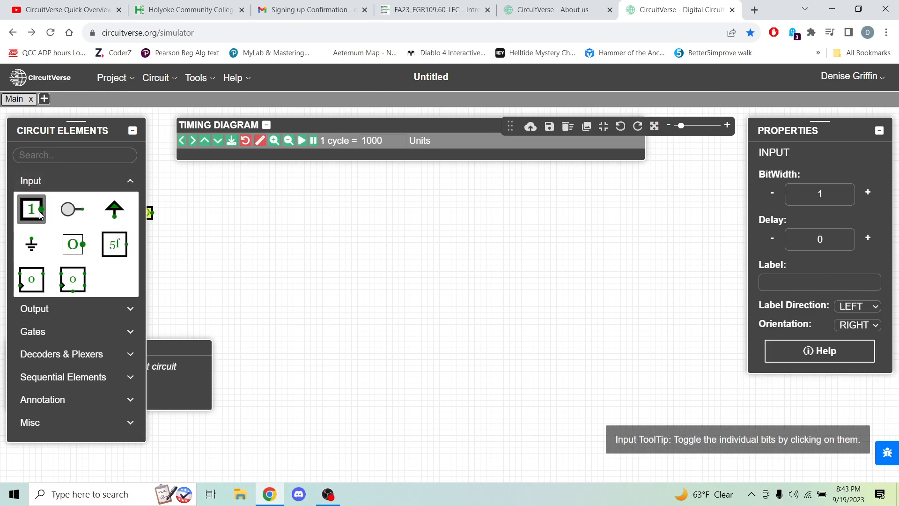
click(224, 206)
click(31, 208)
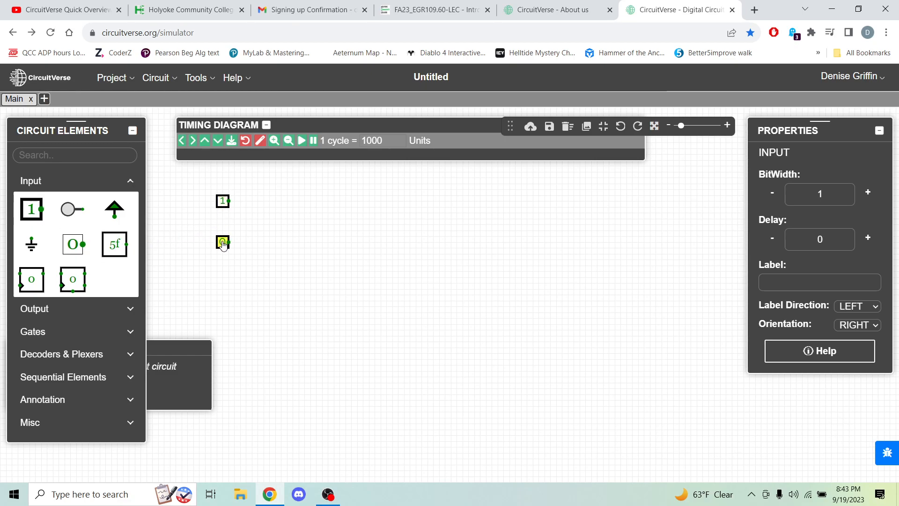
click(223, 245)
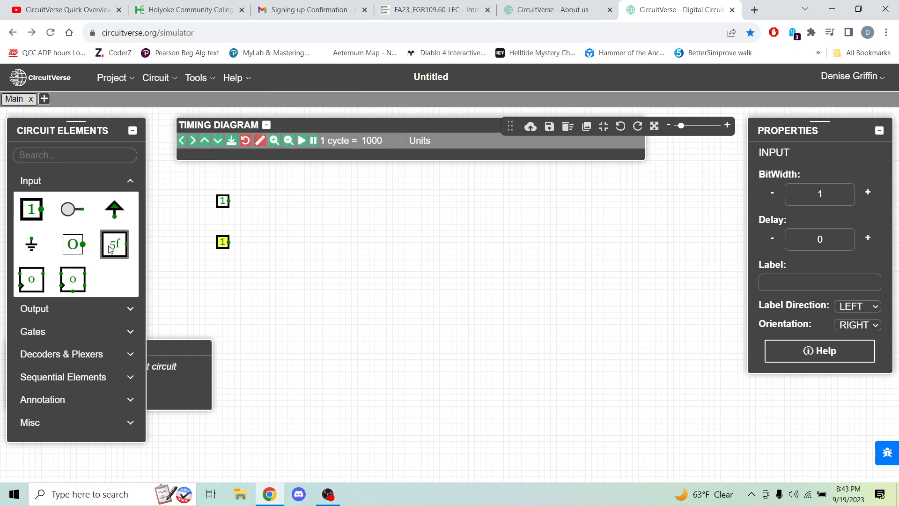
Place a NOT gate, an AND gate and a NAND gate in a column to the right of the inputs
click(130, 335)
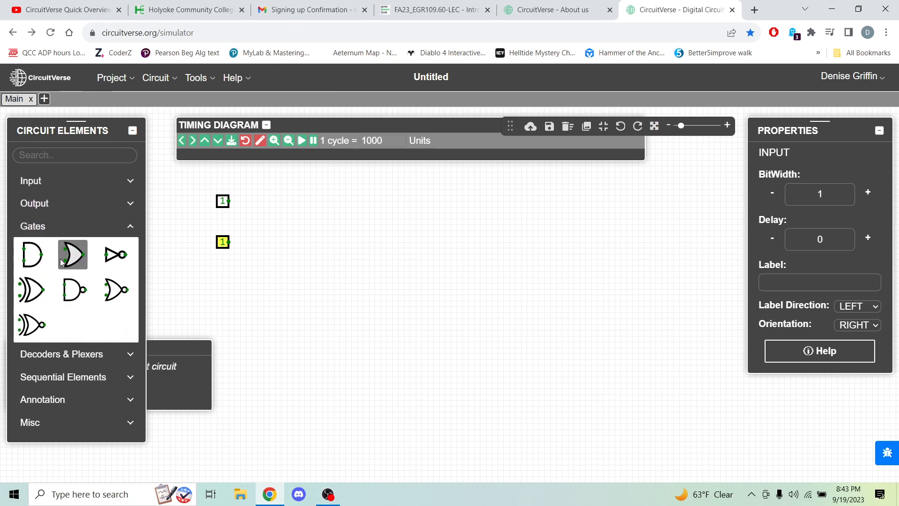
click(112, 254)
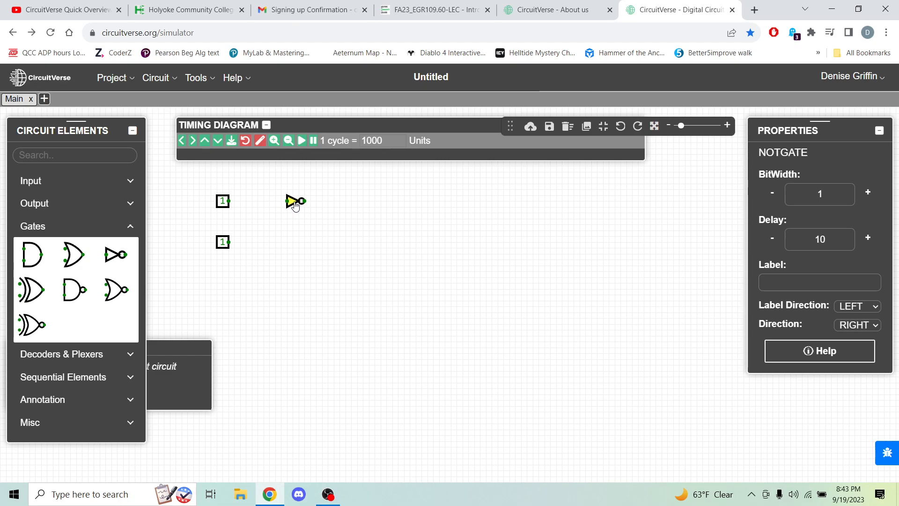
click(294, 205)
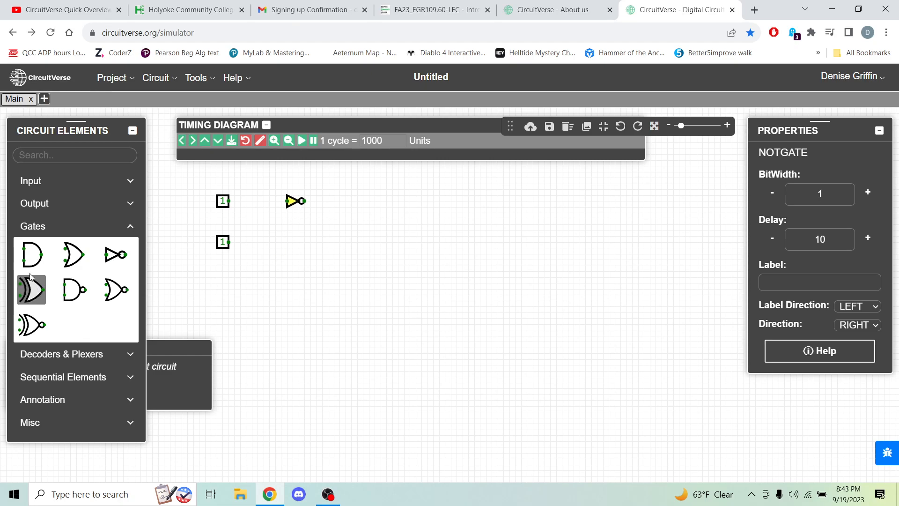
click(33, 254)
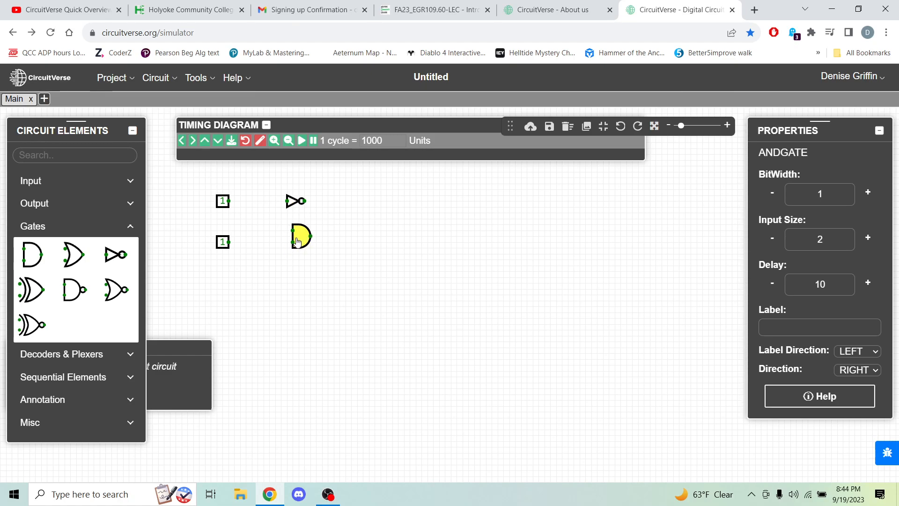
click(294, 242)
click(73, 294)
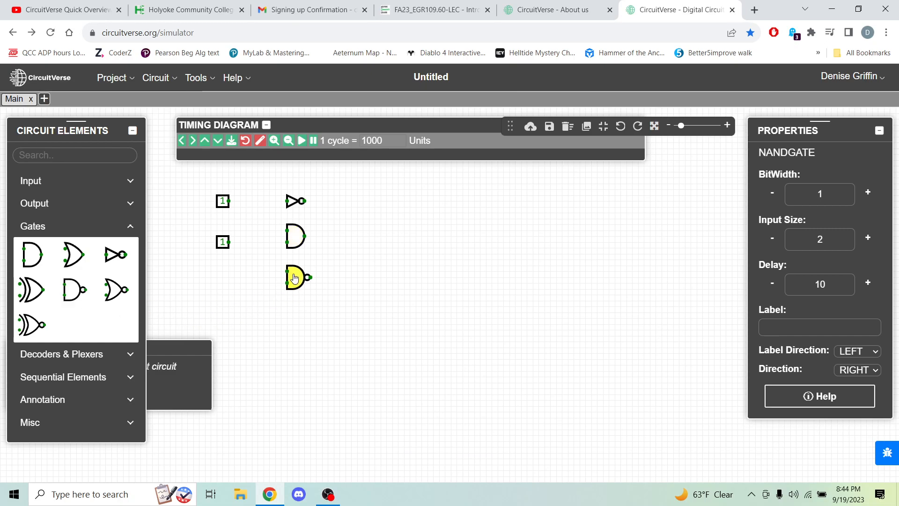
click(294, 278)
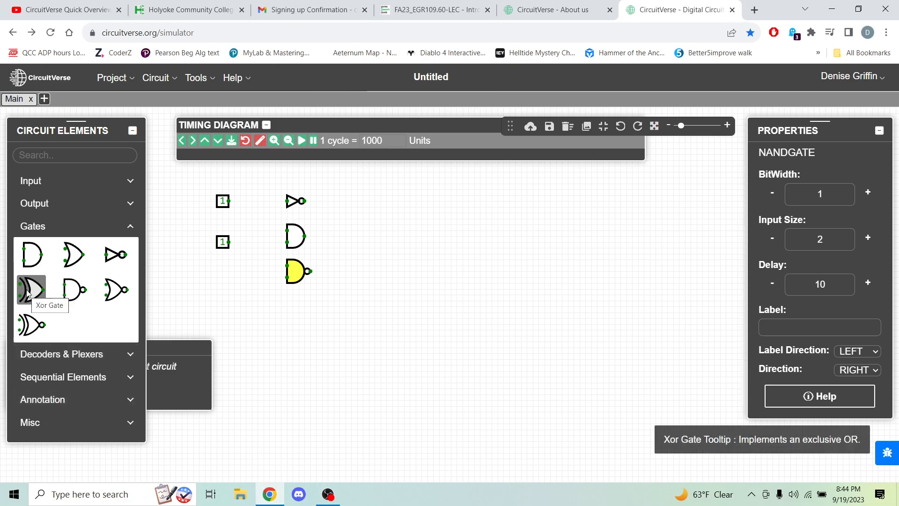
Add an OR, a NOR, an XOR and an XNOR gate below the NAND gate in the same column
click(73, 254)
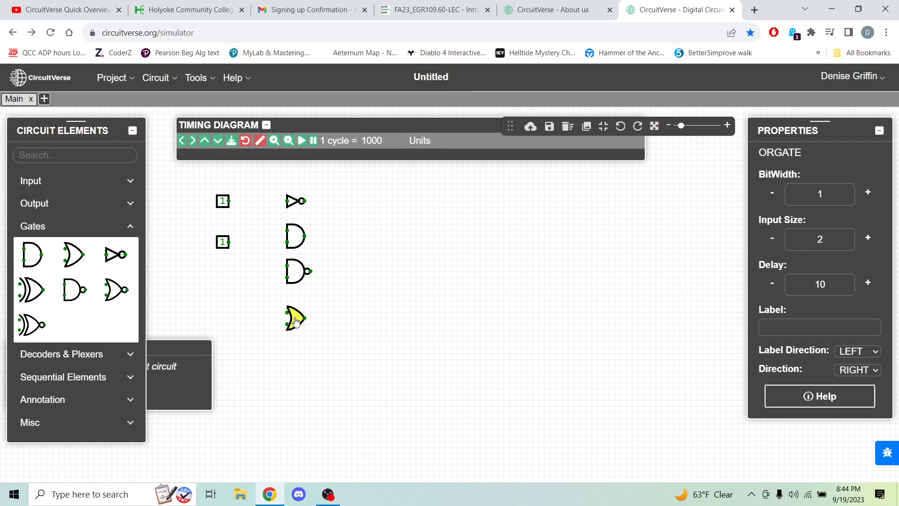
click(295, 321)
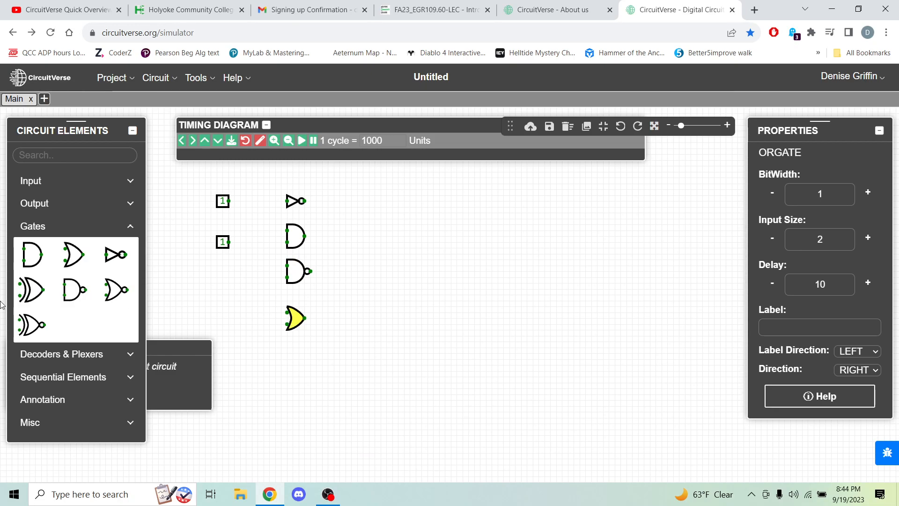
click(114, 290)
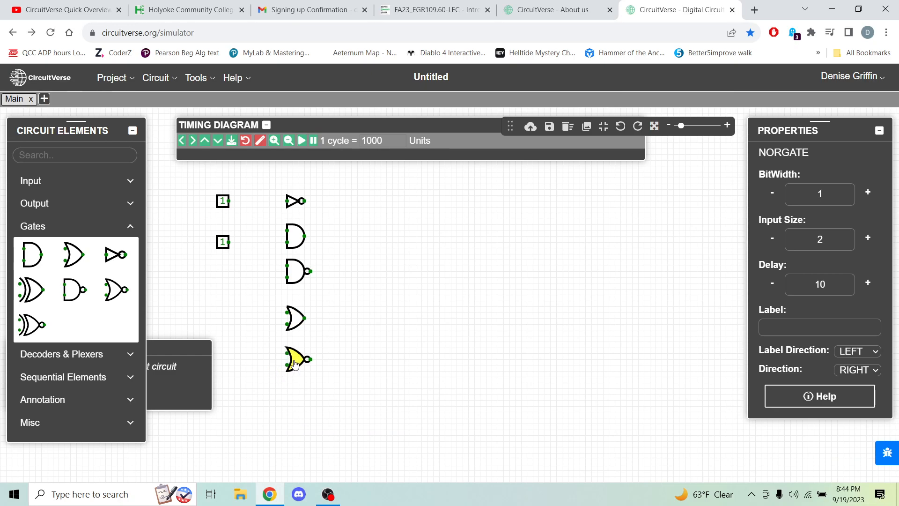
click(295, 366)
click(38, 291)
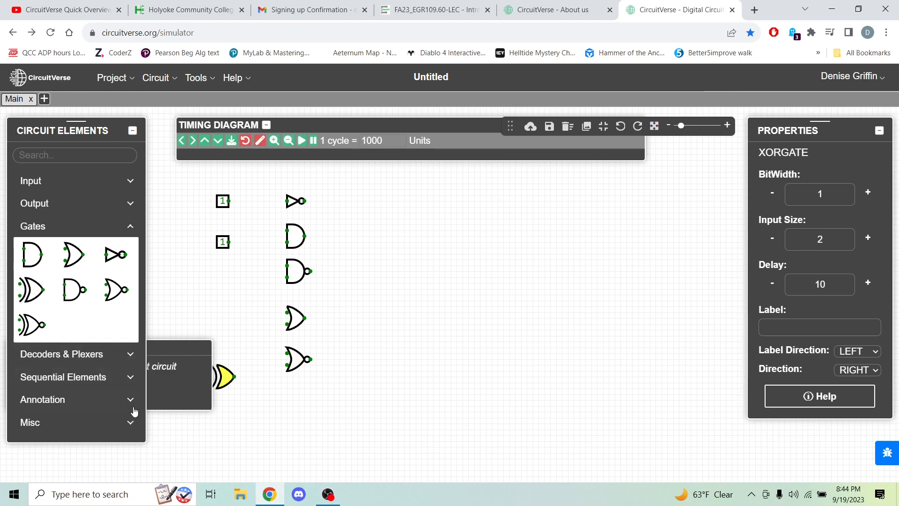
click(301, 406)
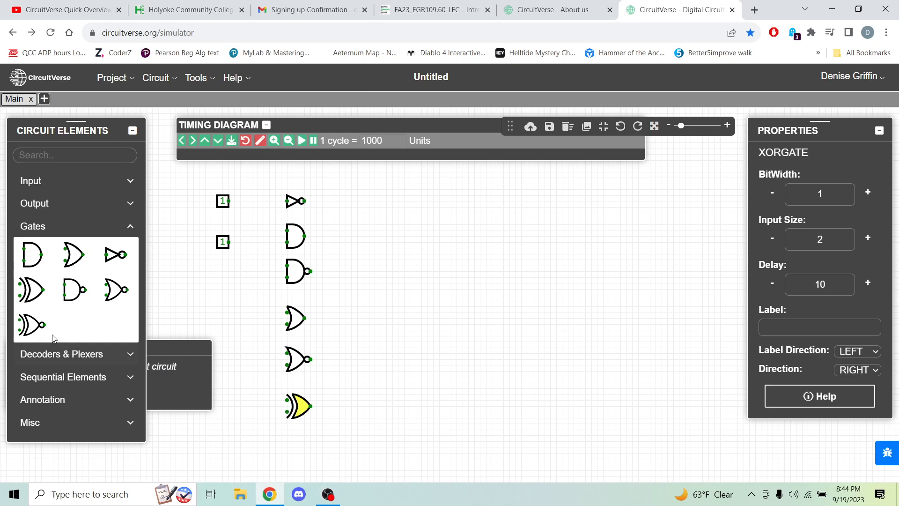
click(32, 326)
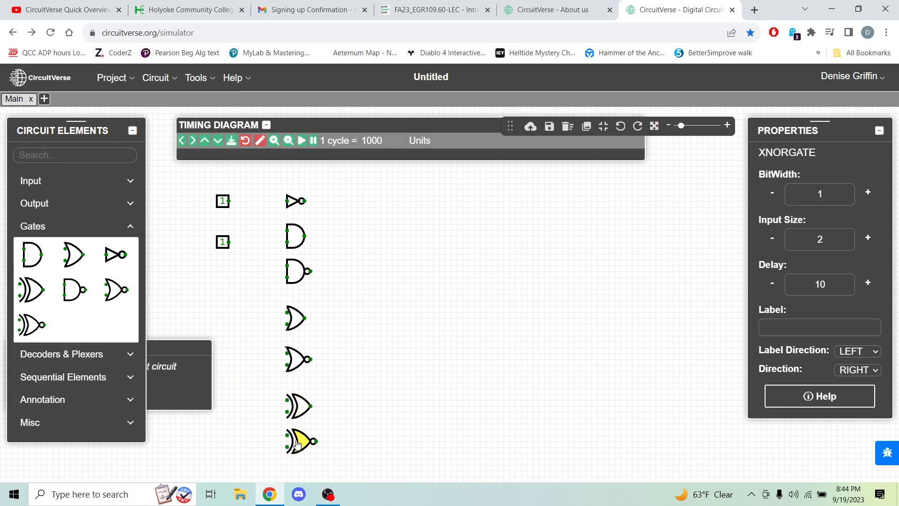
click(298, 444)
Wire the upper input to NOT and the upper pins of NAND, OR, NOR, XOR and XNOR, and the lower input to AND's lower pin
drag(228, 201, 286, 201)
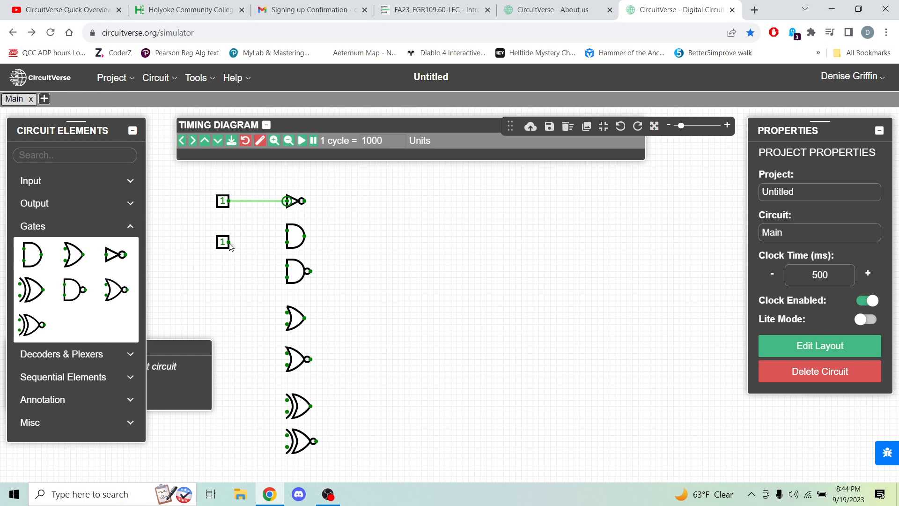
drag(229, 243, 286, 242)
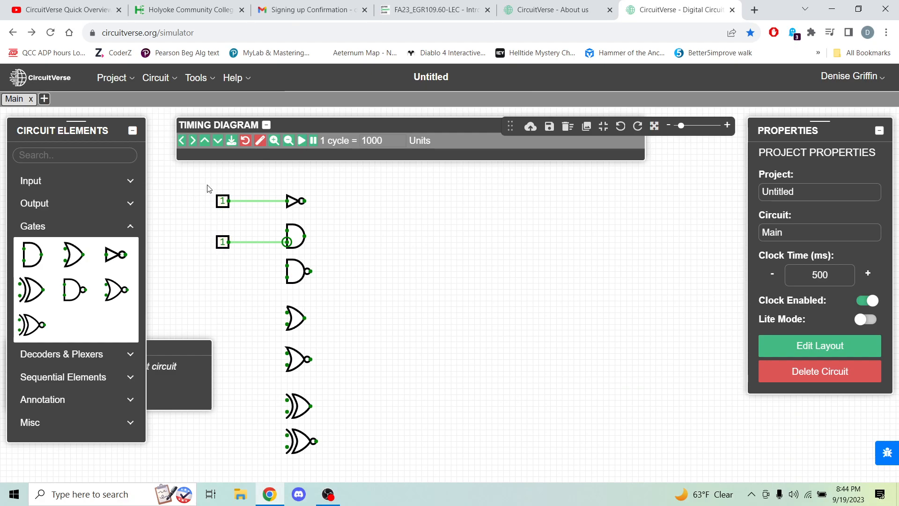
click(271, 202)
drag(268, 200, 287, 266)
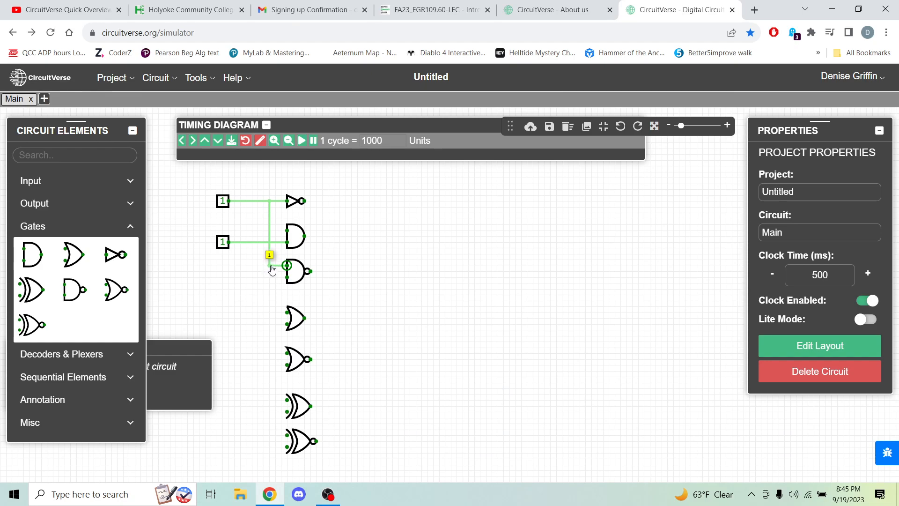
mouse_move(270, 267)
mouse_down()
mouse_move(269, 322)
mouse_move(288, 315)
mouse_move(267, 406)
mouse_move(284, 400)
mouse_up()
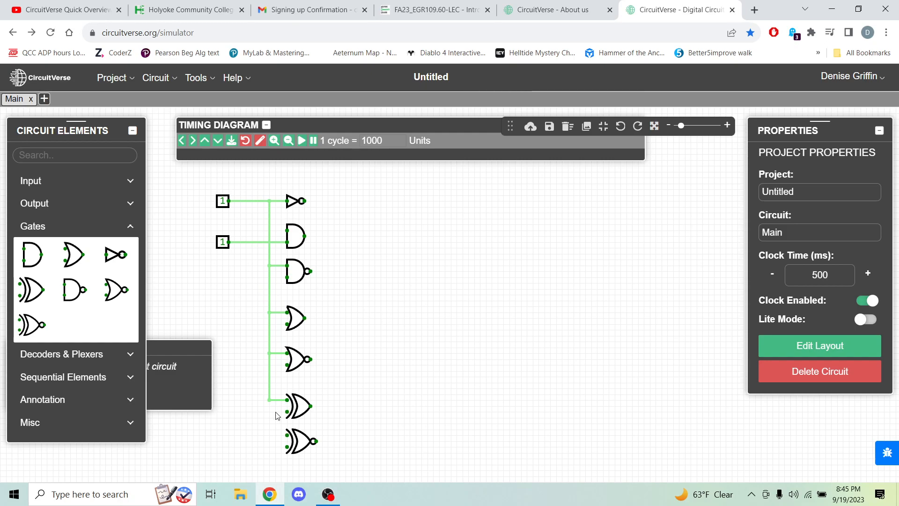
drag(269, 401, 287, 436)
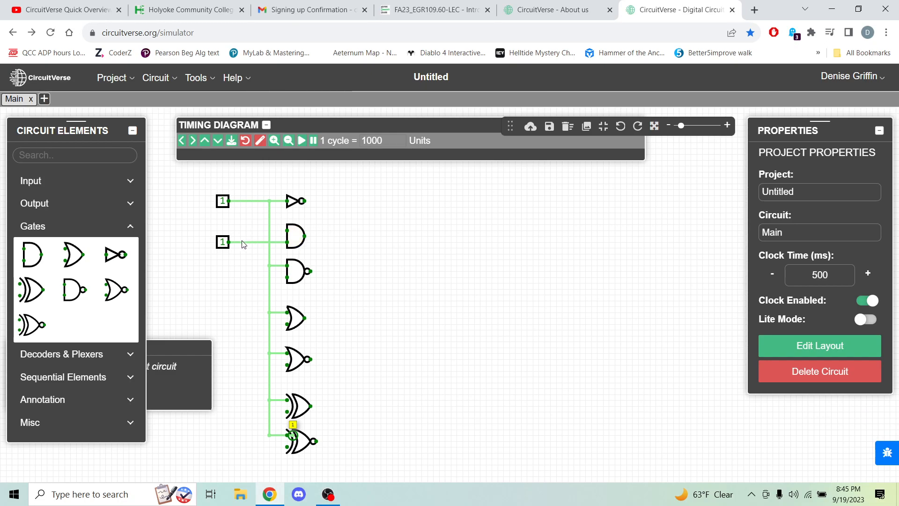
Branch the lower input's wire to the AND gate's upper pin and the lower pins of the NAND, OR, NOR, XOR and XNOR gates
drag(246, 242, 287, 230)
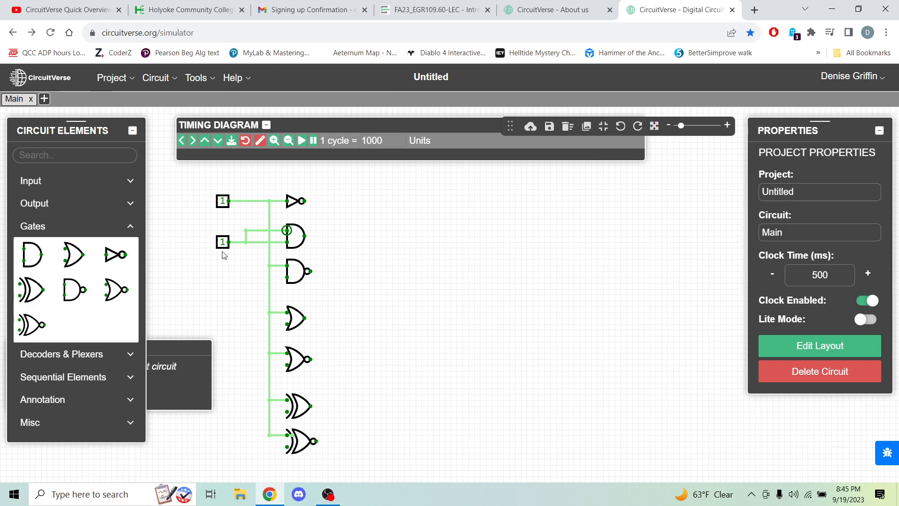
drag(246, 242, 286, 324)
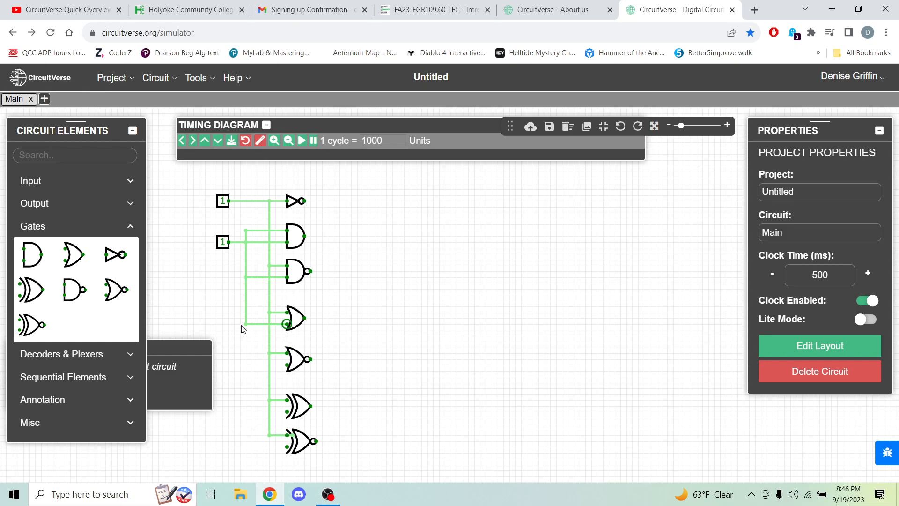
drag(246, 324, 287, 447)
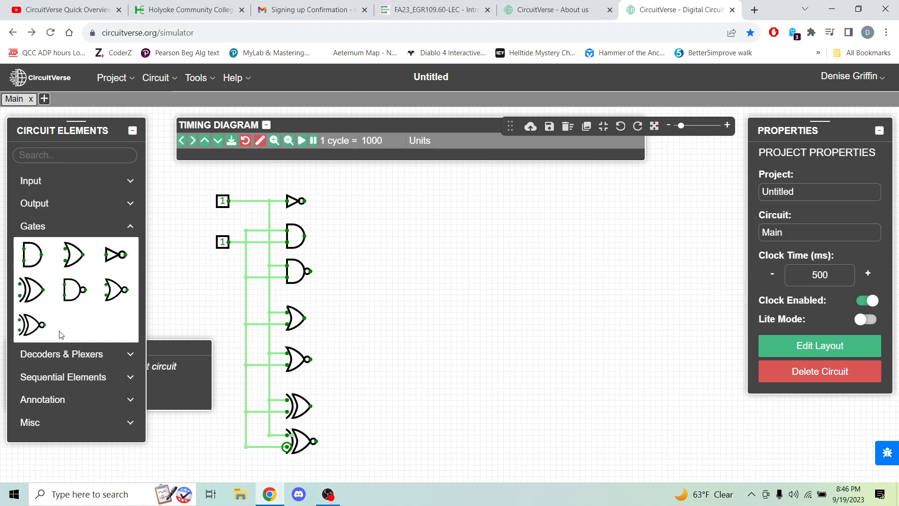
Place one output element each beside the NOT, AND and NAND gates, aligned in a column to their right
click(130, 208)
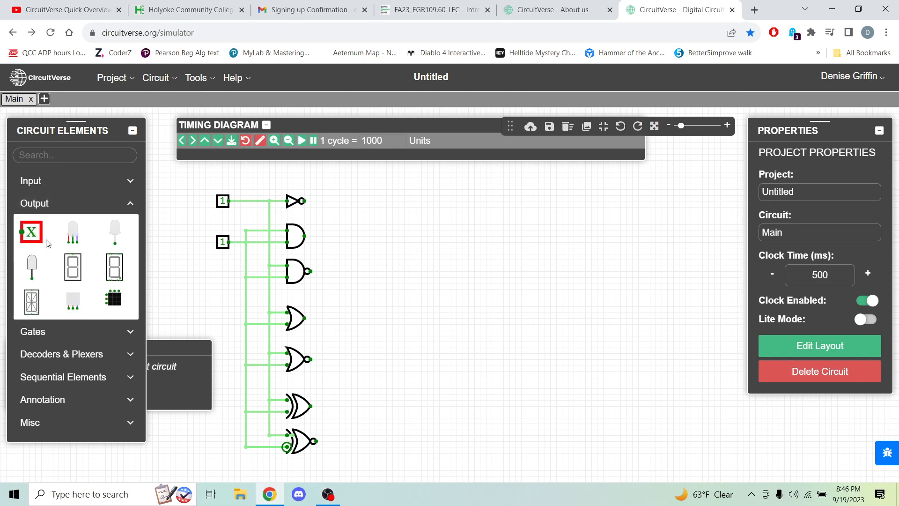
click(31, 232)
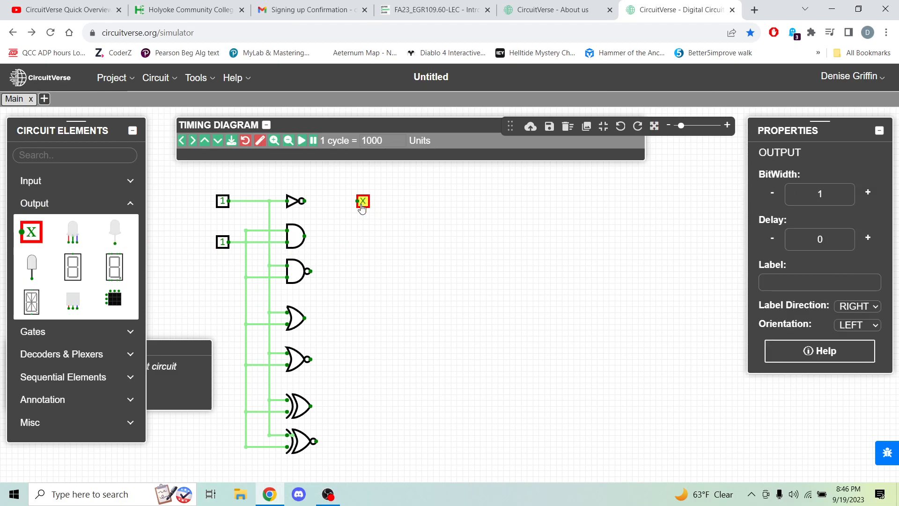
click(362, 205)
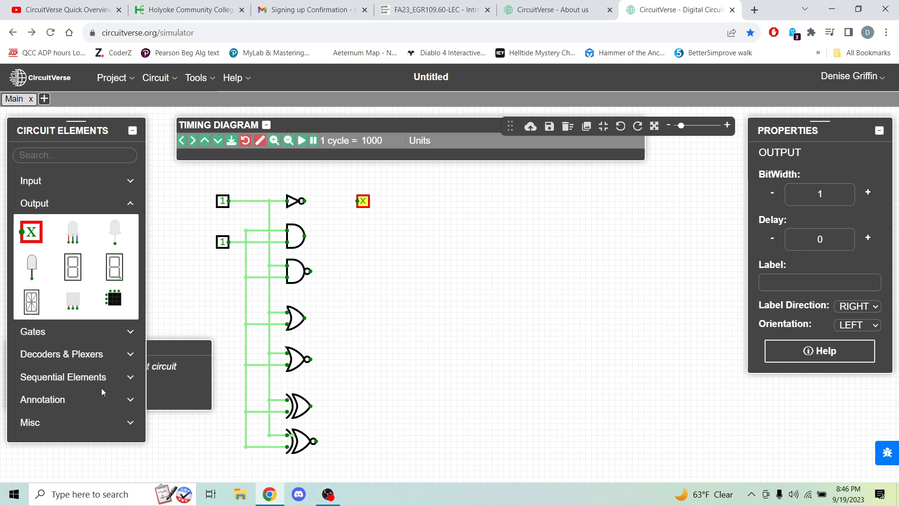
click(31, 231)
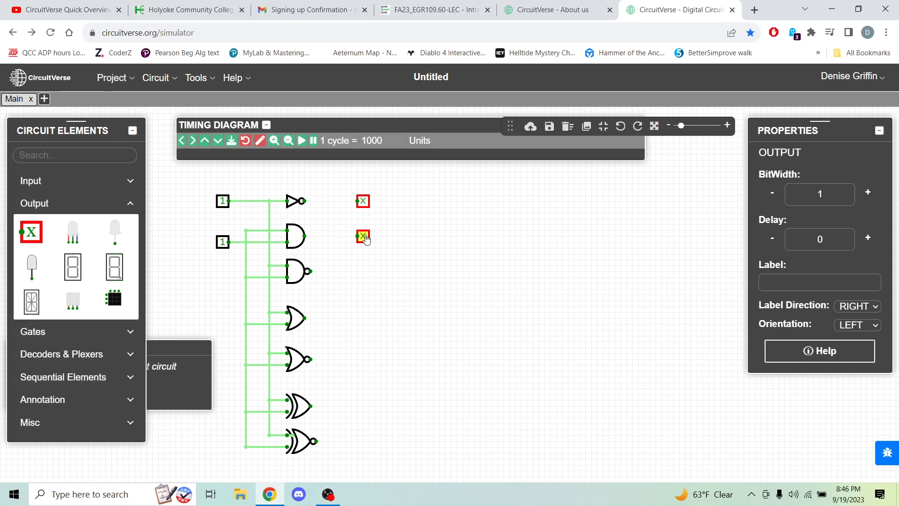
click(365, 237)
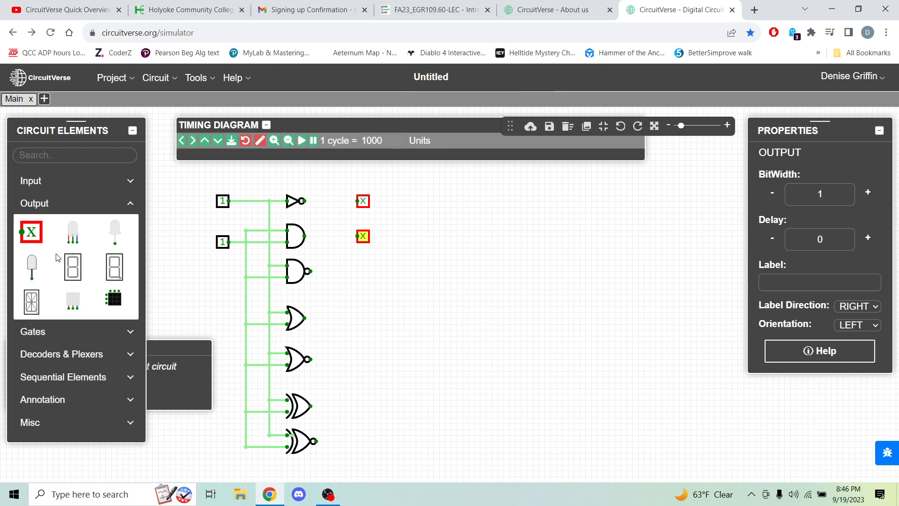
click(37, 234)
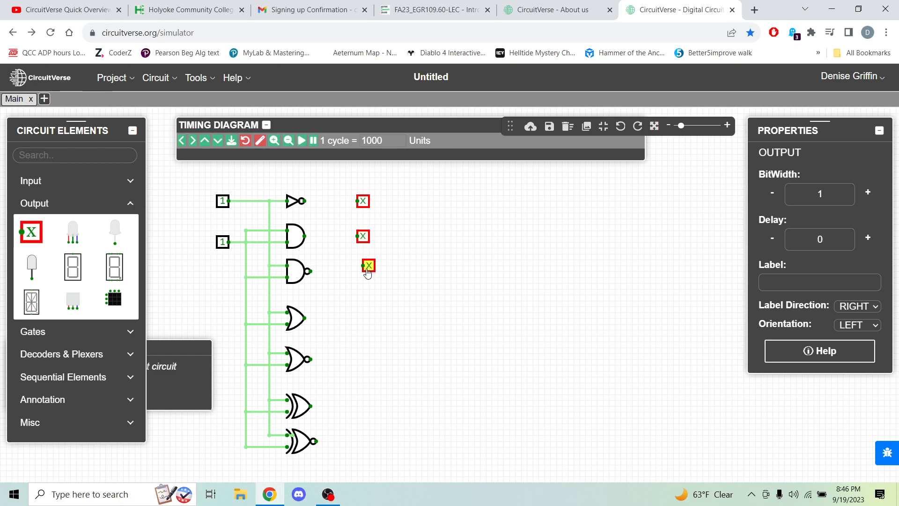
drag(365, 265, 361, 267)
Add an output element level with the OR gate and another level with the NOR gate in the same column
click(31, 232)
click(362, 315)
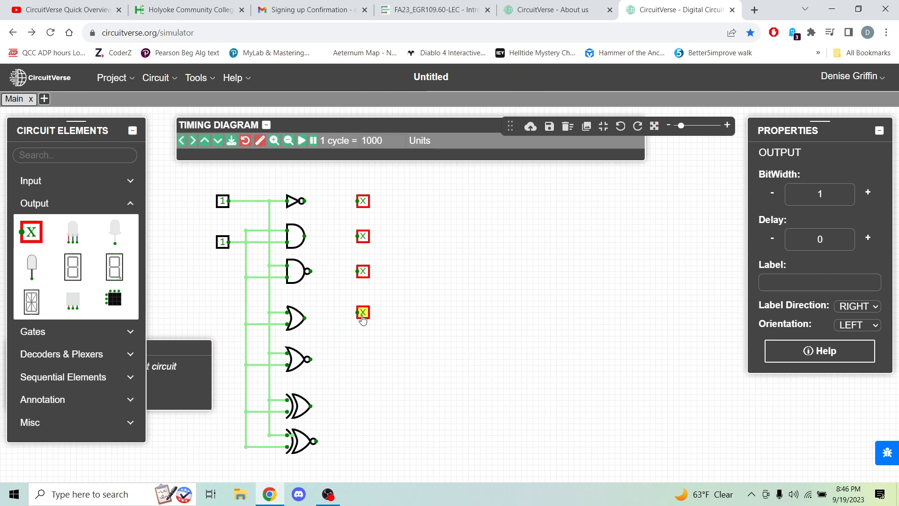
drag(363, 313, 362, 319)
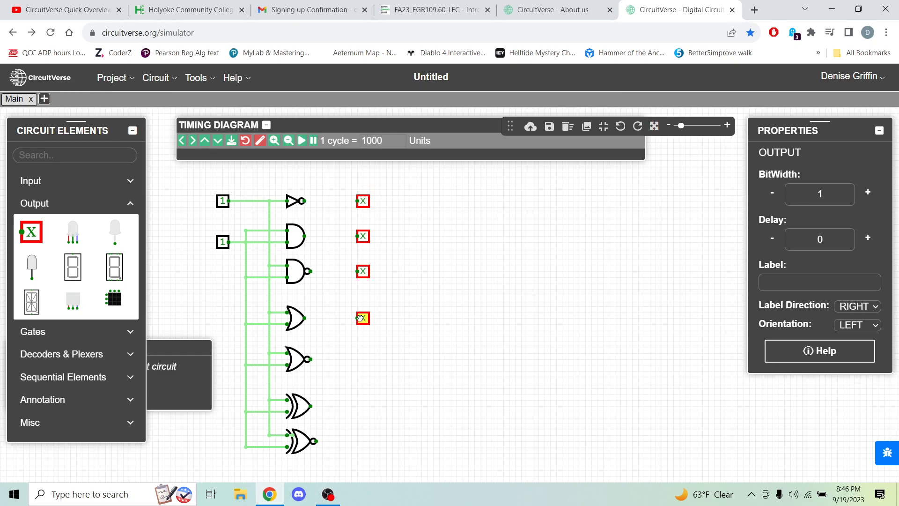
click(31, 232)
click(364, 362)
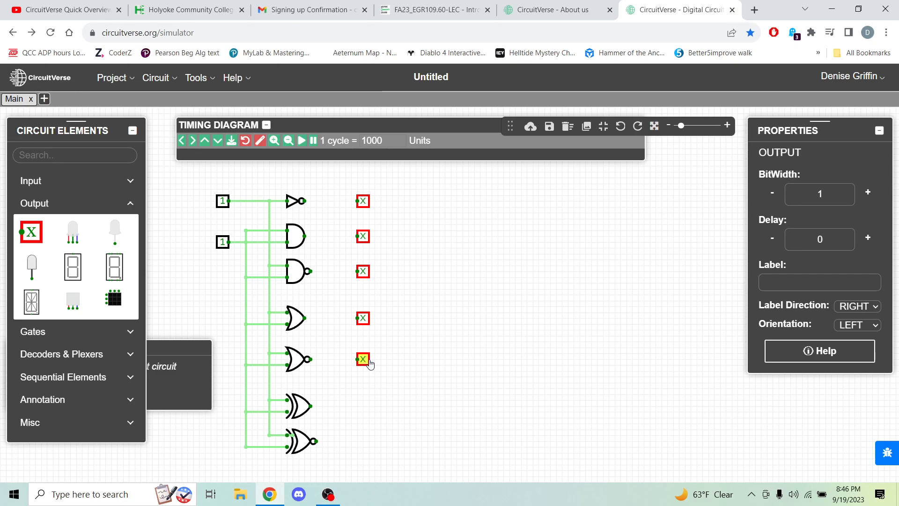
Place output elements beside the XOR and XNOR gates and a Digital Led above the NOT gate's output
click(32, 233)
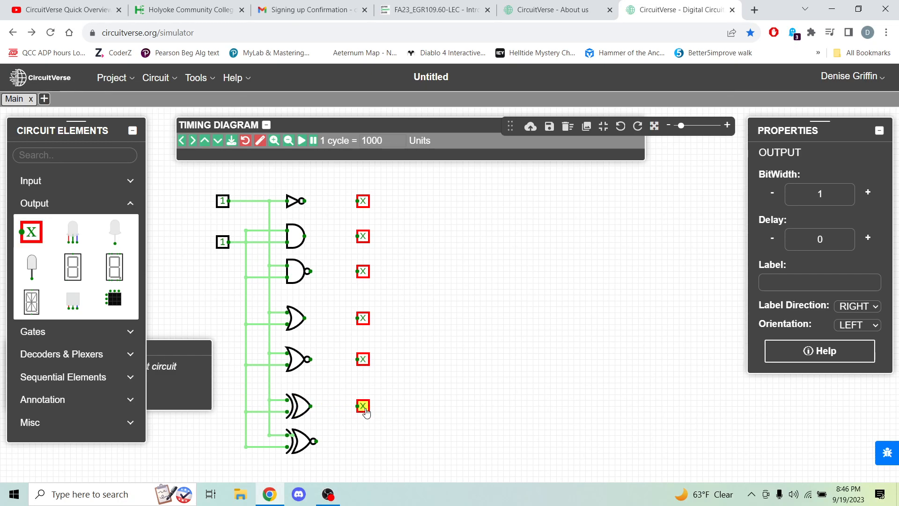
click(362, 412)
click(31, 231)
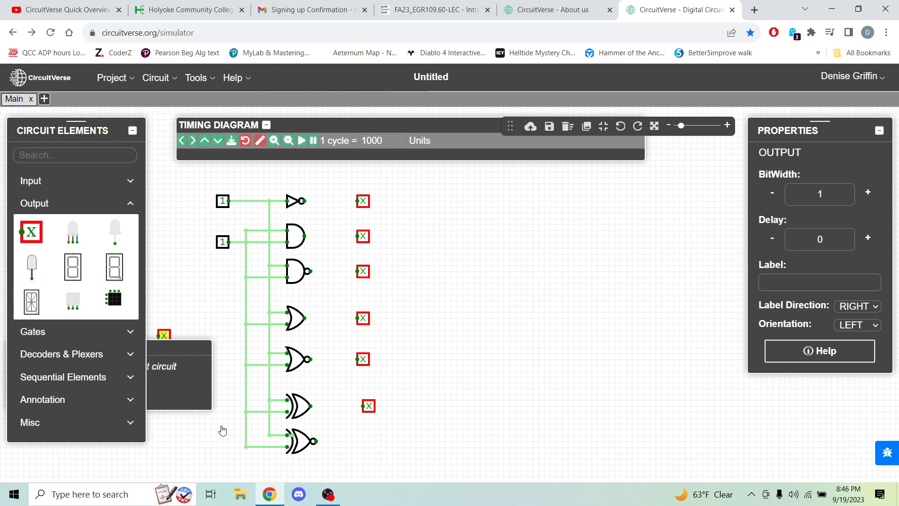
click(373, 447)
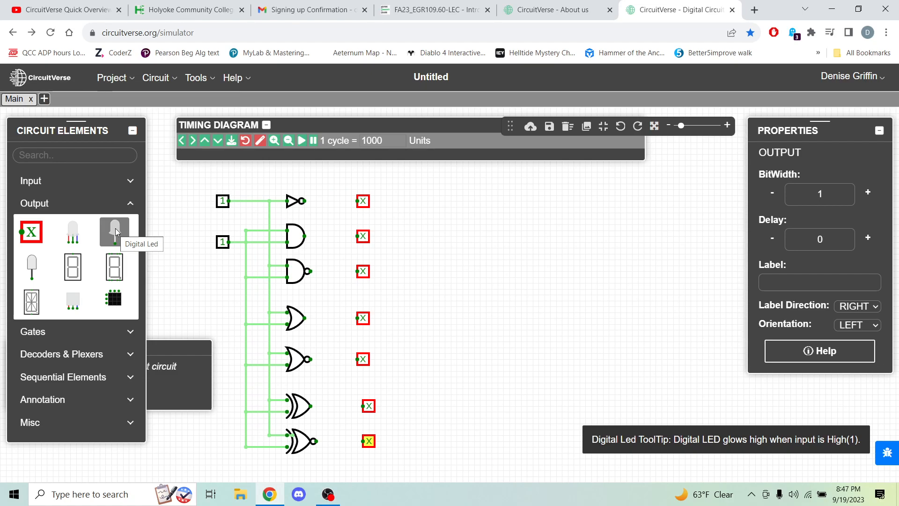
drag(116, 233, 363, 173)
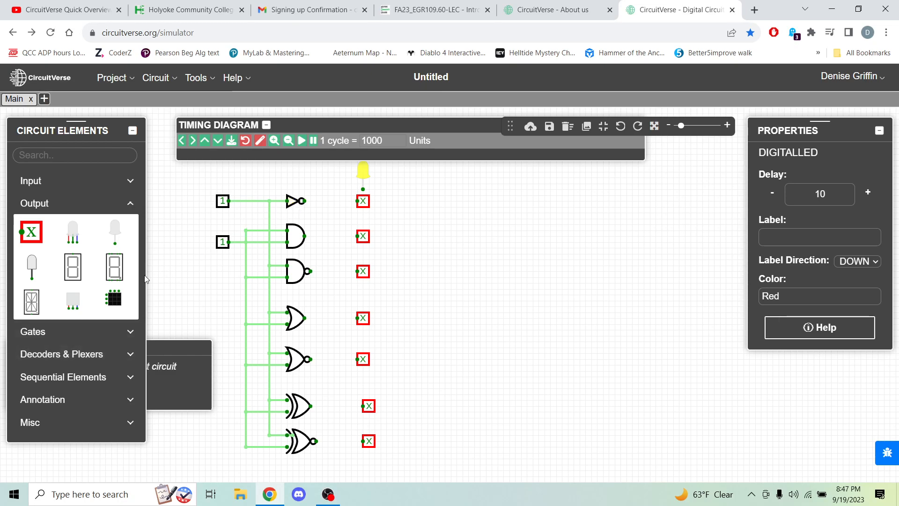
Wire each of the seven gates, from NOT down to XNOR, to the output element beside it
drag(304, 201, 358, 201)
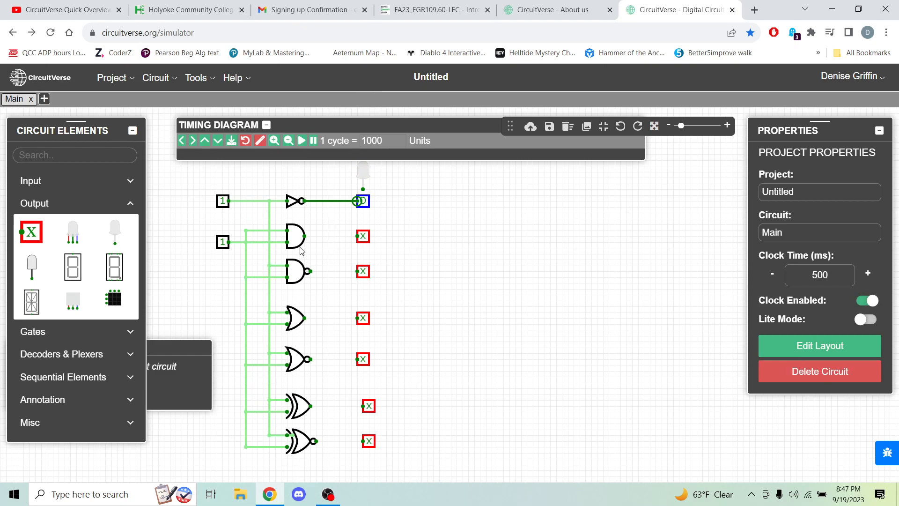
drag(305, 237, 358, 236)
drag(310, 271, 357, 271)
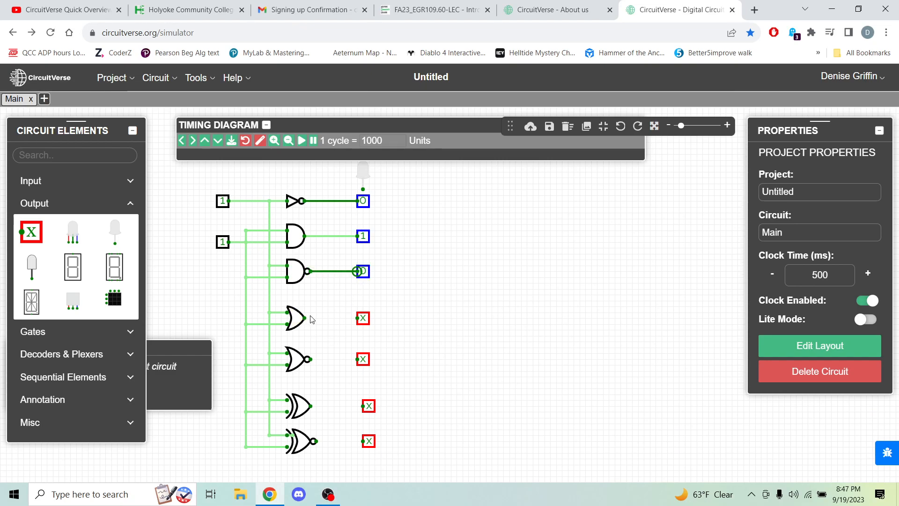
drag(305, 318, 358, 318)
drag(309, 361, 358, 359)
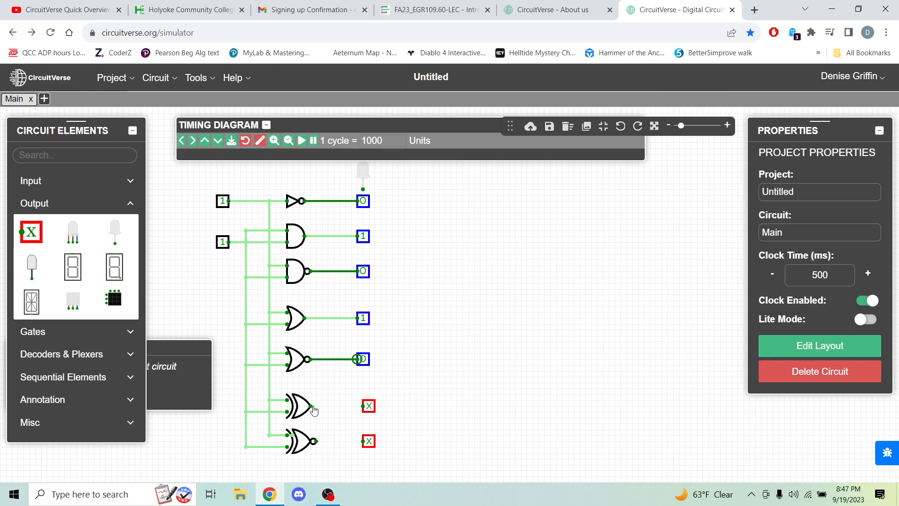
drag(312, 406, 363, 405)
drag(319, 444, 364, 441)
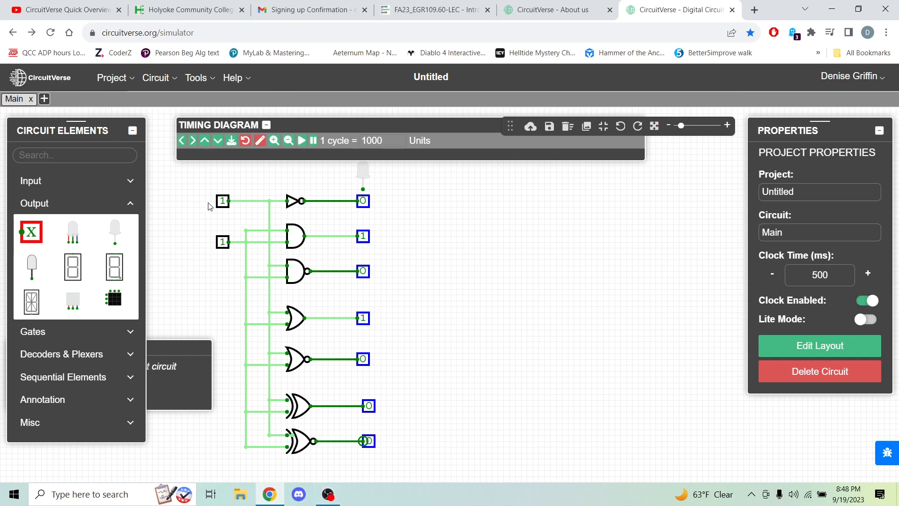
Test the gates by switching the upper and lower inputs through 0/0, 0/1, 1/1 and 1/0
click(222, 201)
click(223, 242)
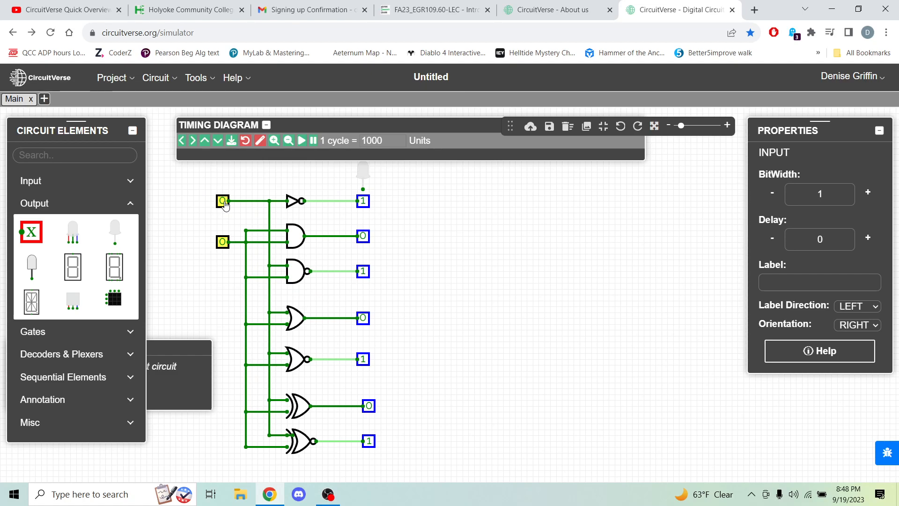
click(224, 243)
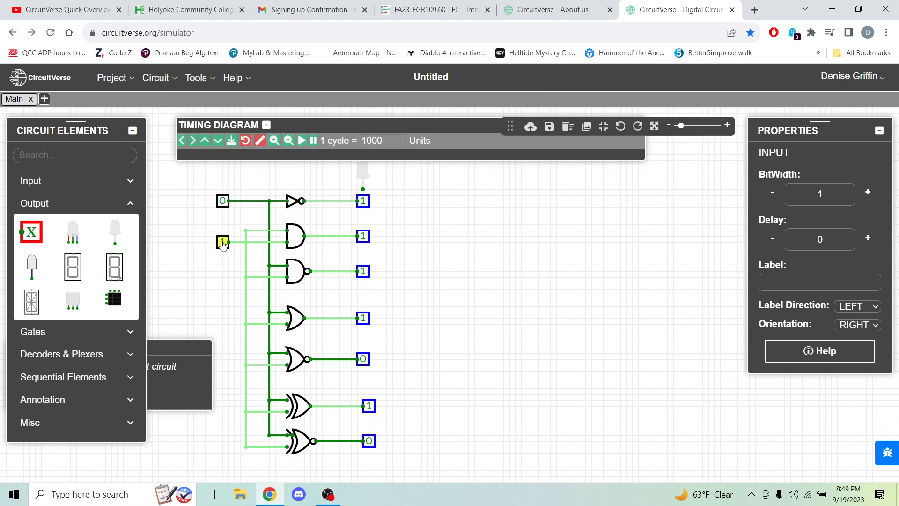
click(222, 202)
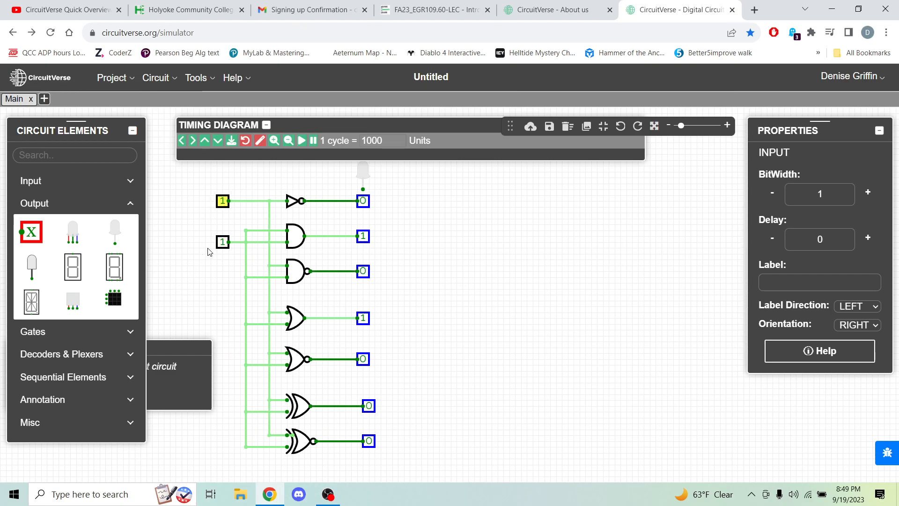
click(223, 242)
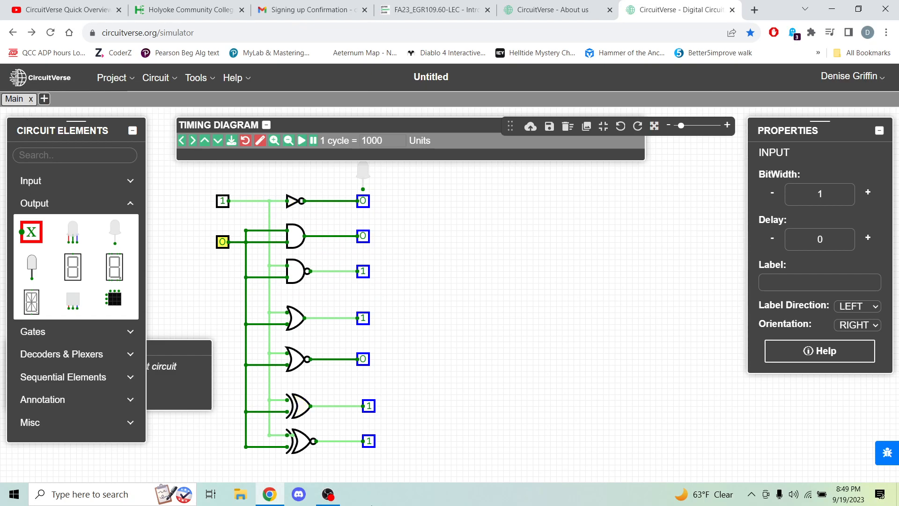
click(327, 494)
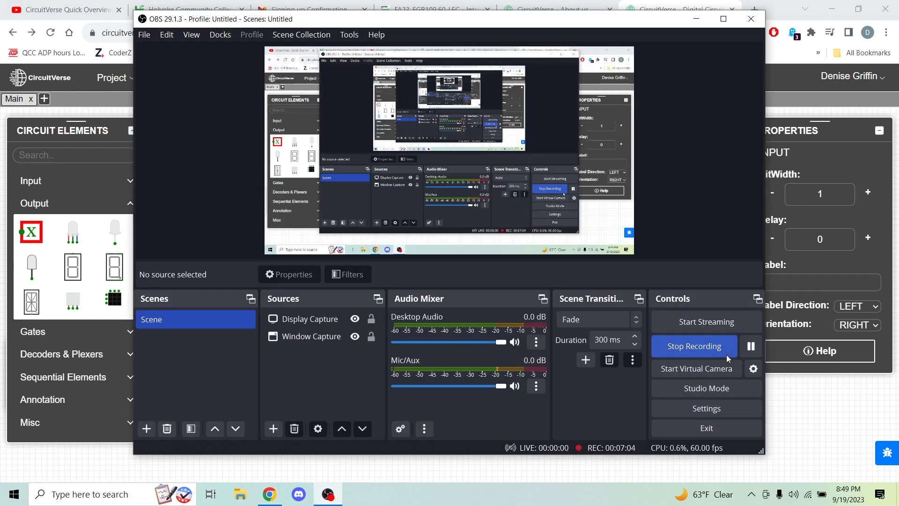